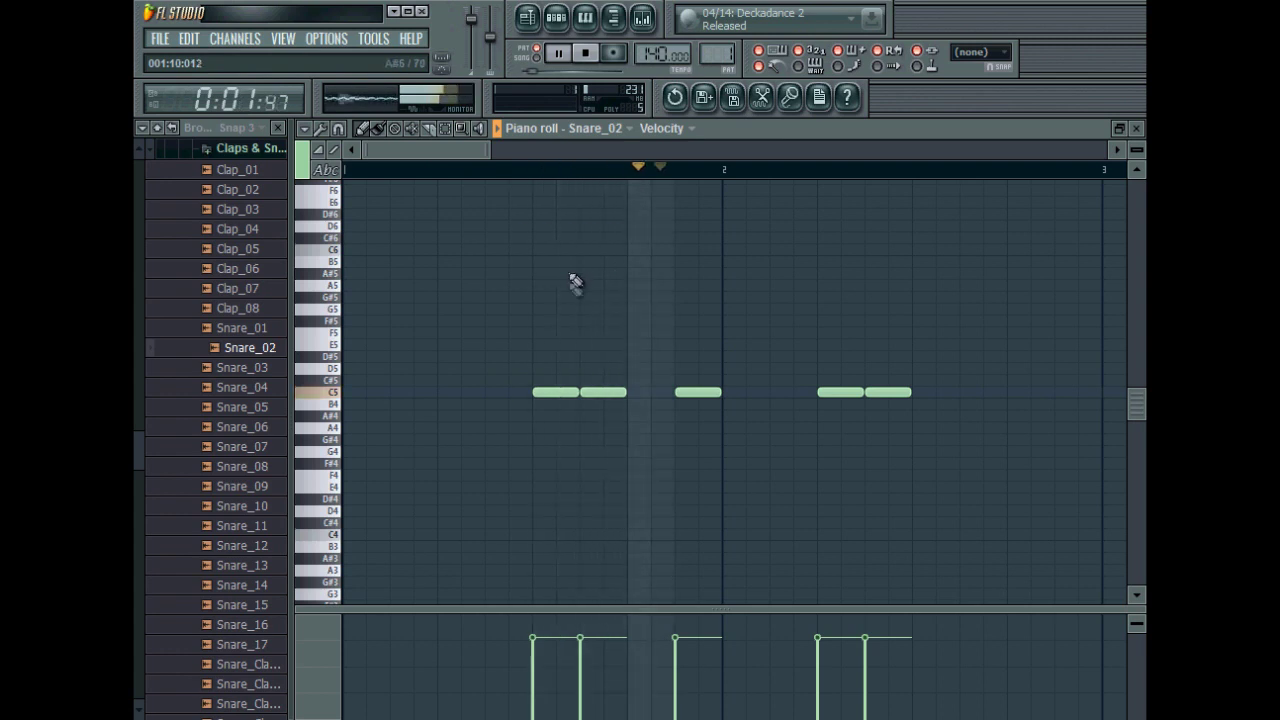
Step: Shape the Snare_02 rhythm on C5 across bars 1 and 2, with three hits in bar 1 and four in bar 2
click(786, 392)
right_click(896, 394)
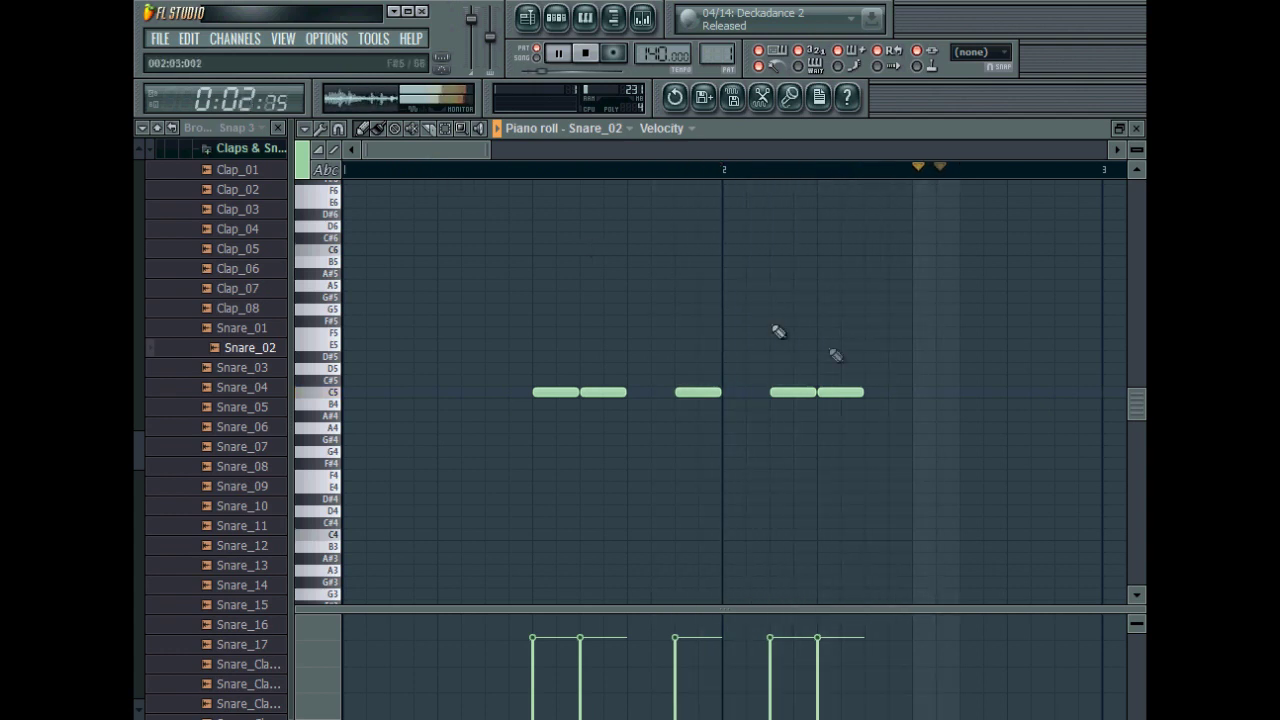
drag(848, 392, 895, 394)
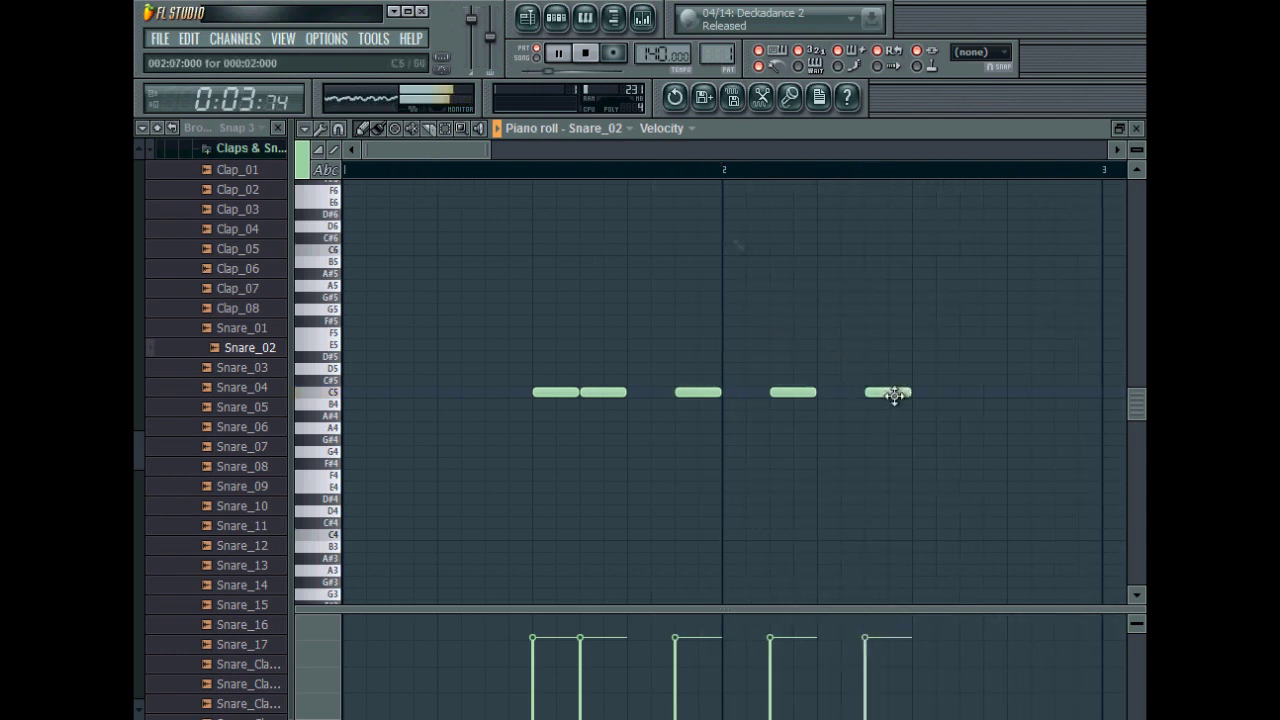
click(562, 53)
drag(443, 150, 490, 185)
click(614, 393)
drag(474, 157, 393, 152)
click(679, 392)
Step: Copy the two-bar Snare_02 phrase and repeat it through the end of bar 8
drag(323, 298, 346, 458)
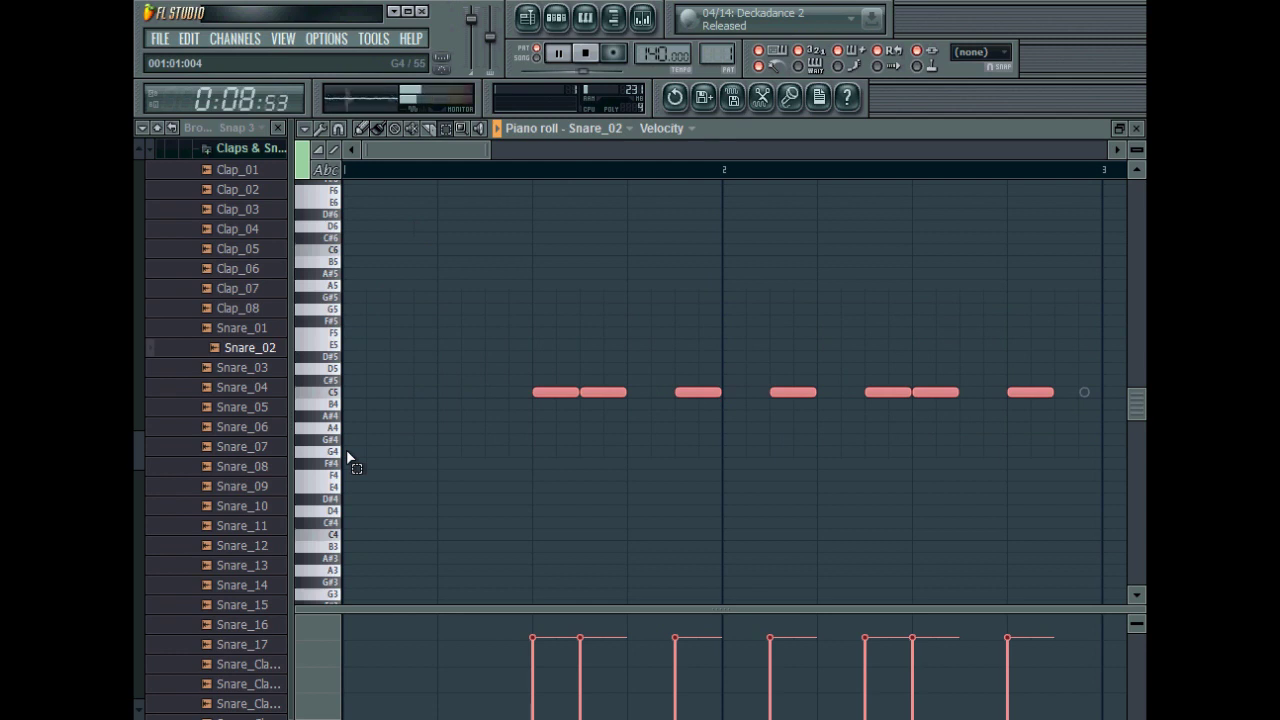
drag(375, 152, 475, 163)
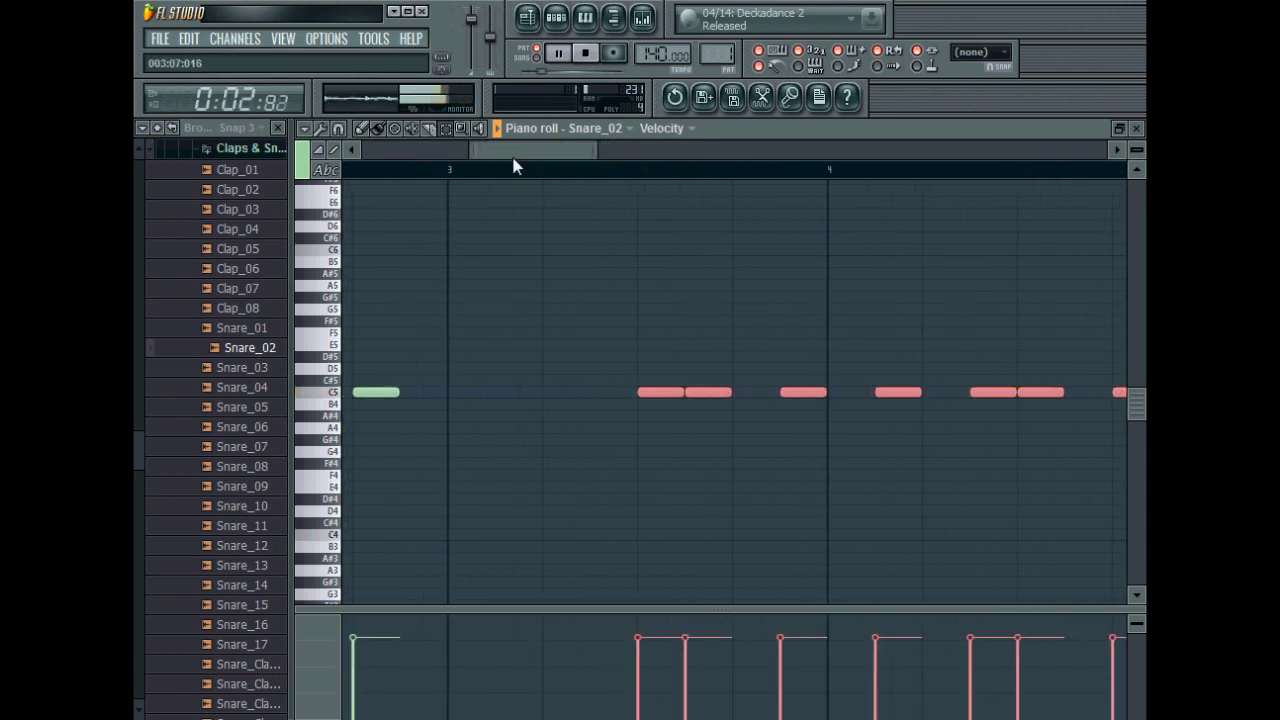
drag(514, 166, 757, 186)
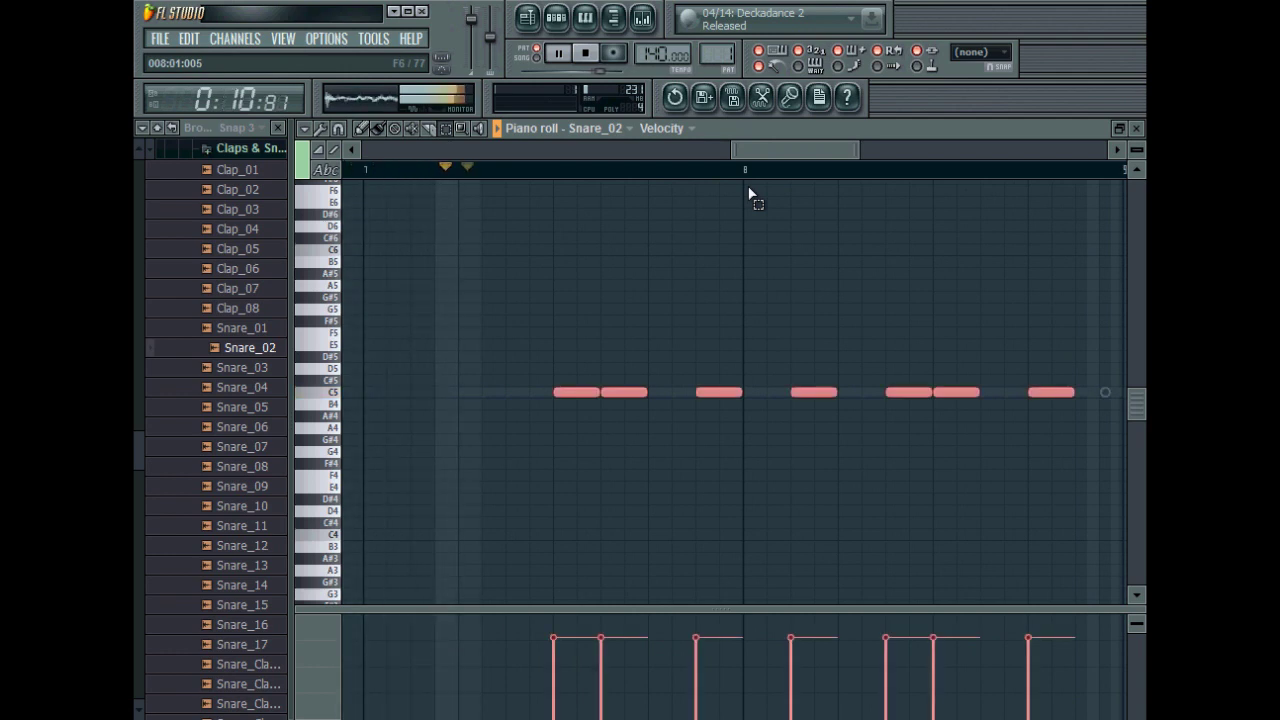
Step: Paint extra C5 snare hits across the bar 6 to bar 7 transition and a roll of short hits near the end of bar 8
drag(769, 150, 709, 188)
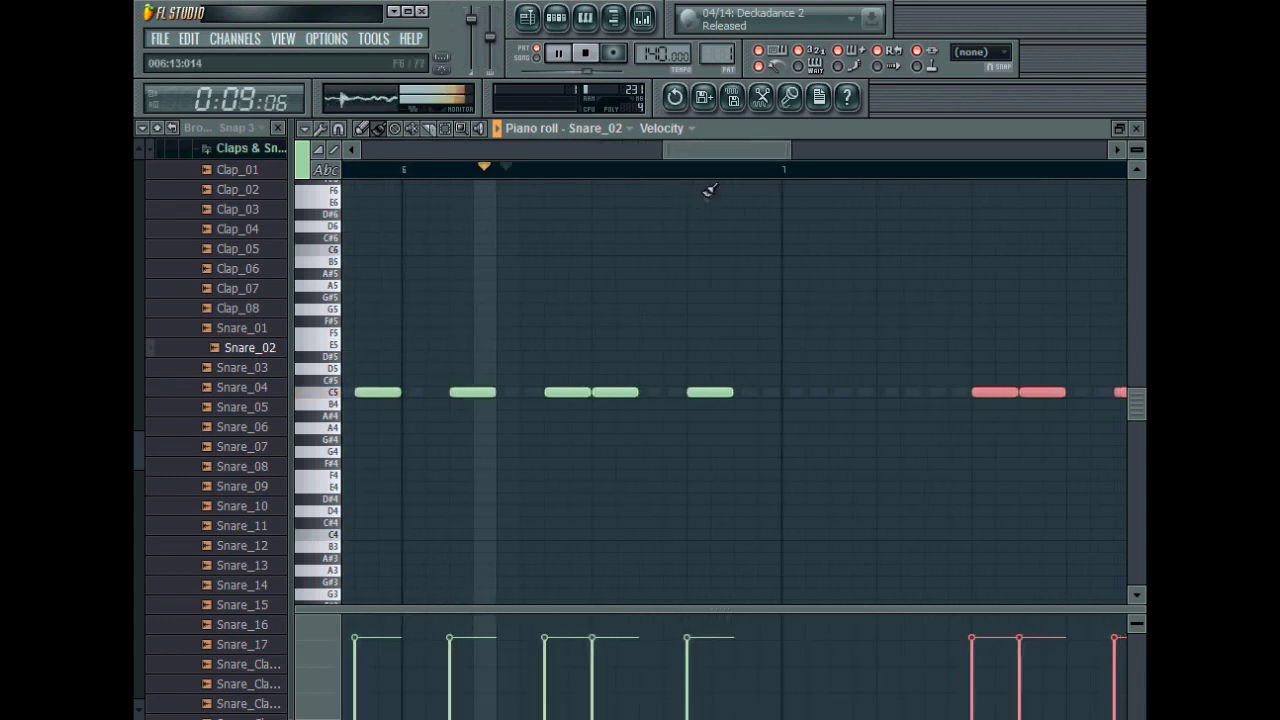
drag(746, 392, 800, 392)
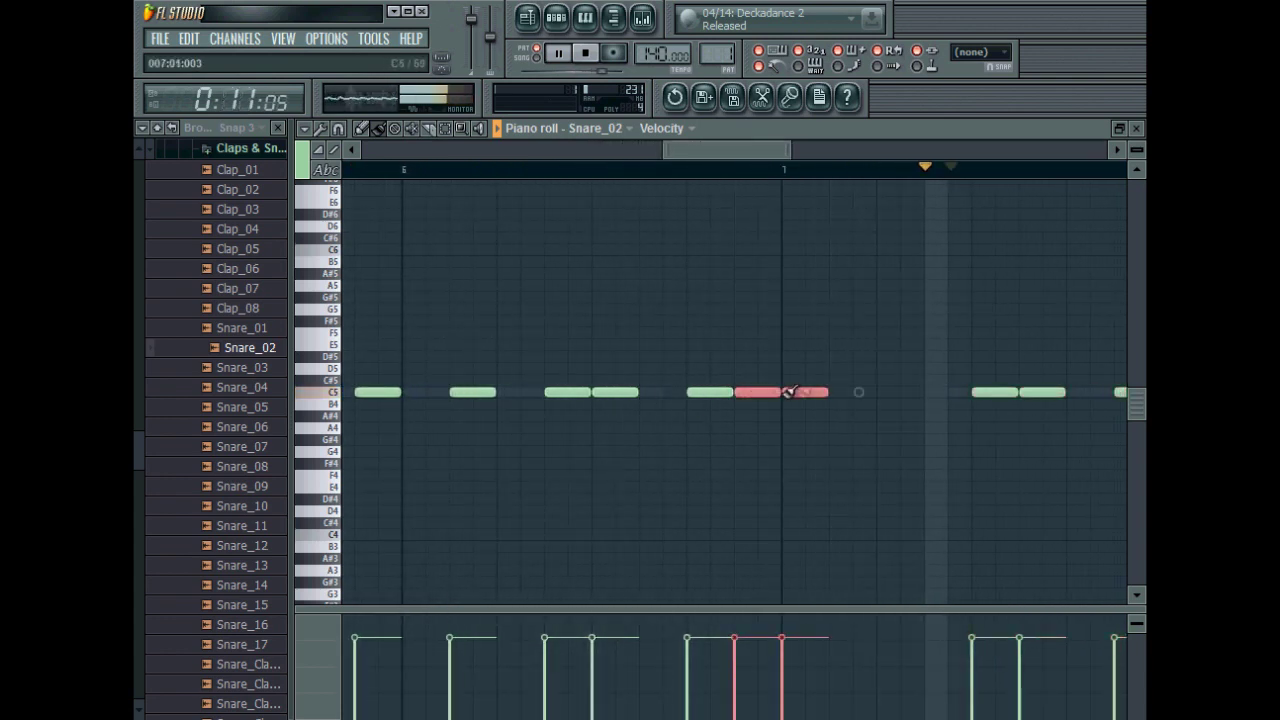
drag(706, 158, 821, 171)
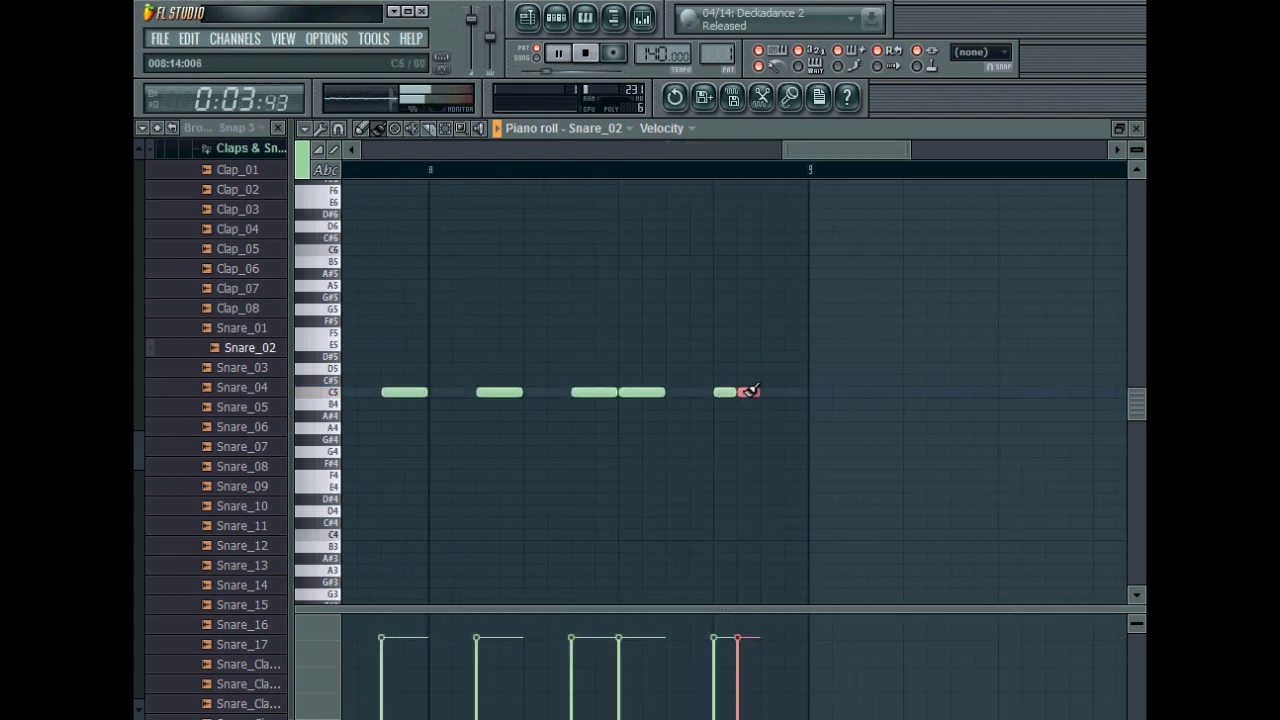
drag(831, 160, 823, 268)
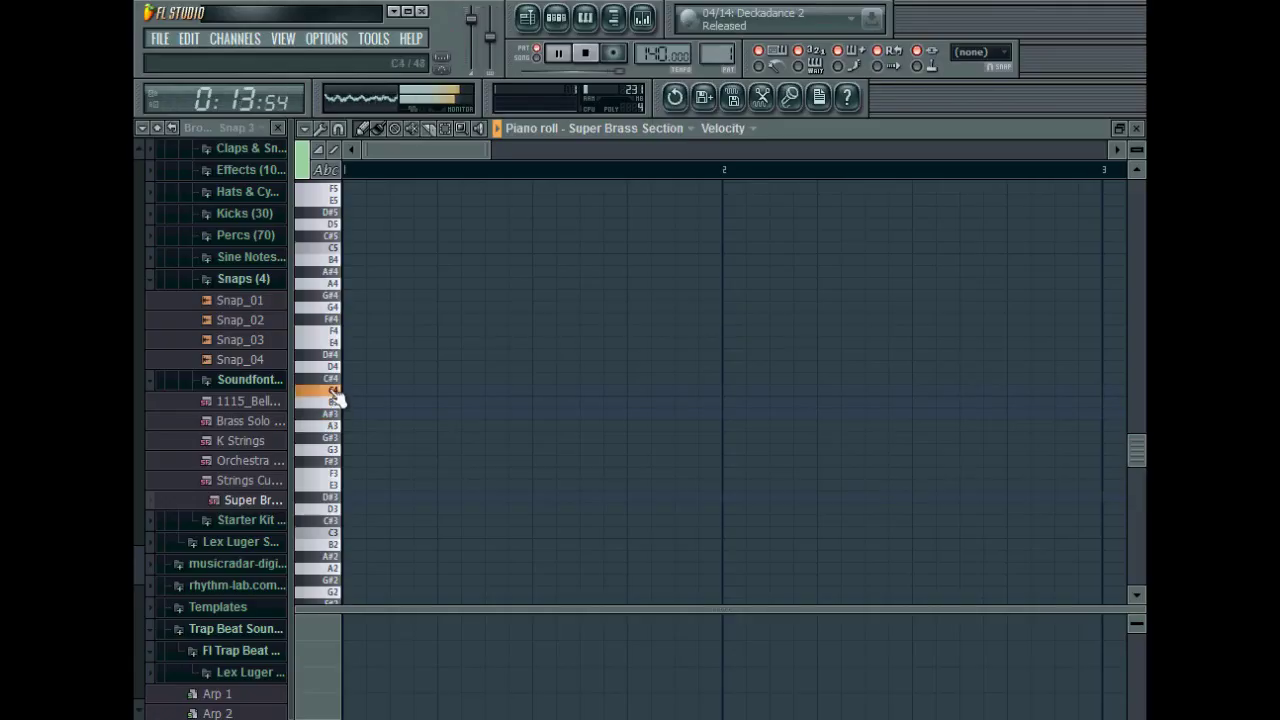
Step: Restart playback, then select and copy all notes of the Orchestra Hits channel
key(space)
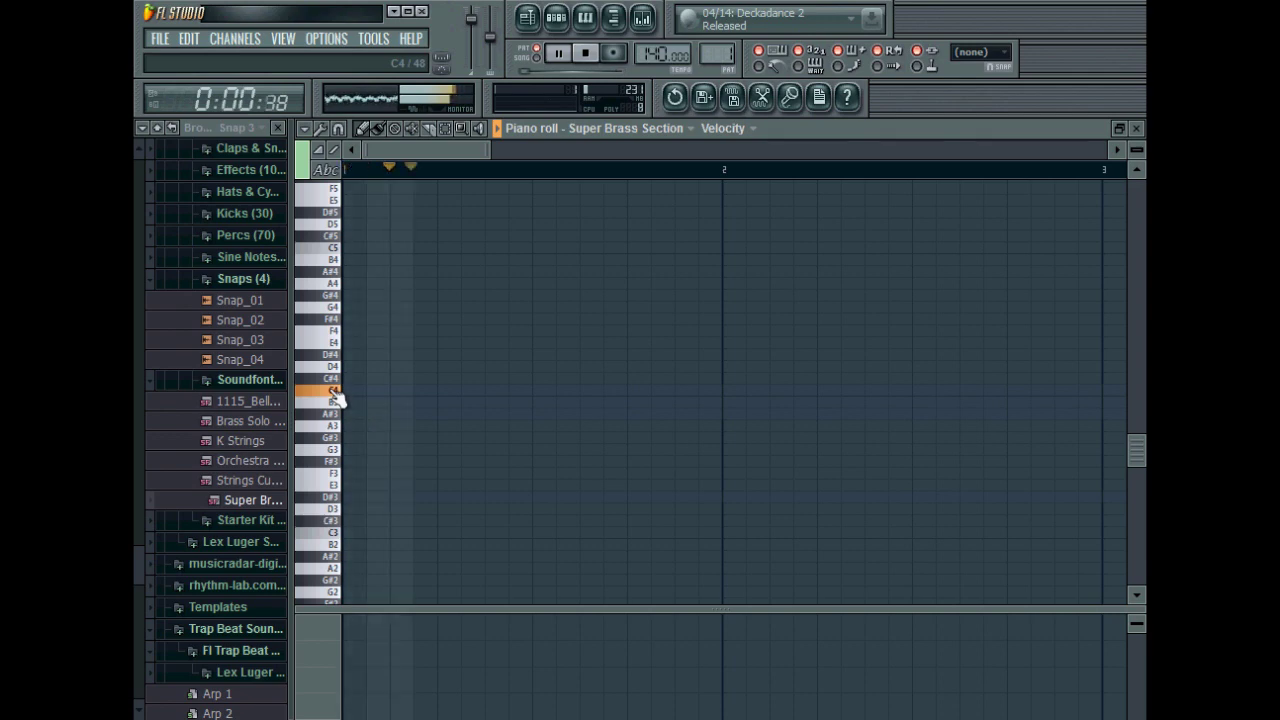
click(560, 20)
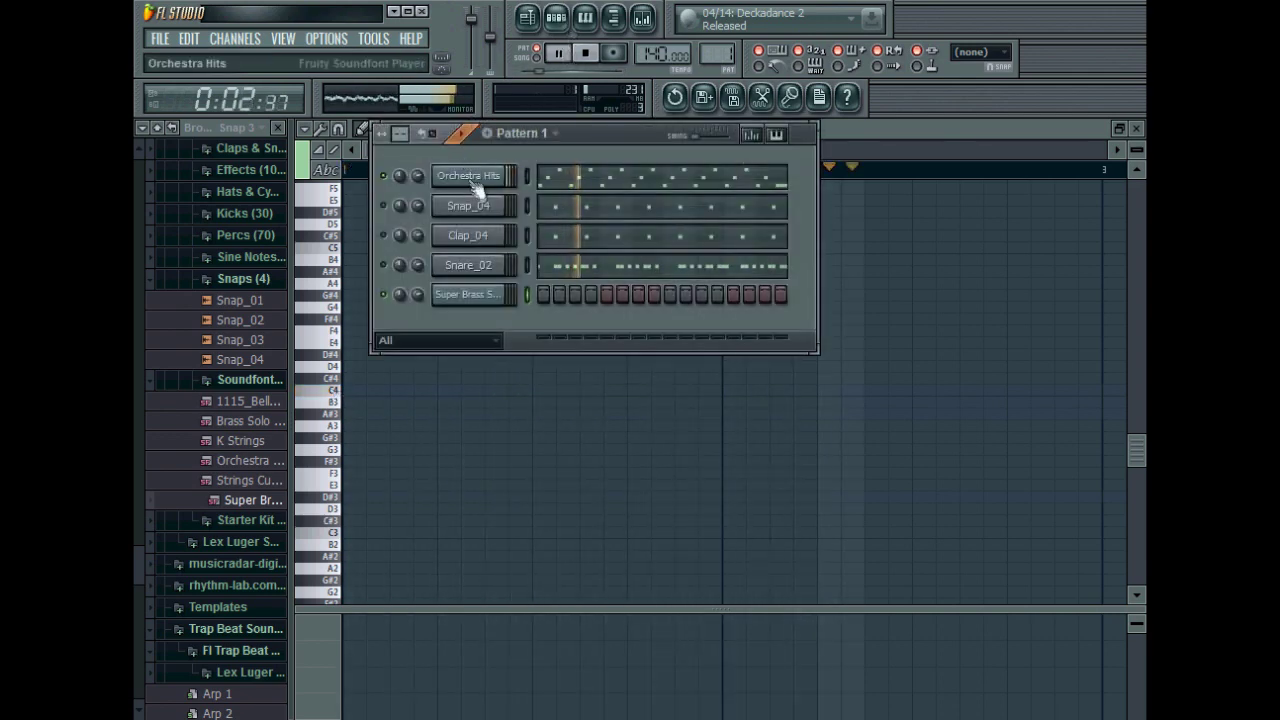
right_click(487, 177)
click(543, 177)
drag(341, 247, 351, 511)
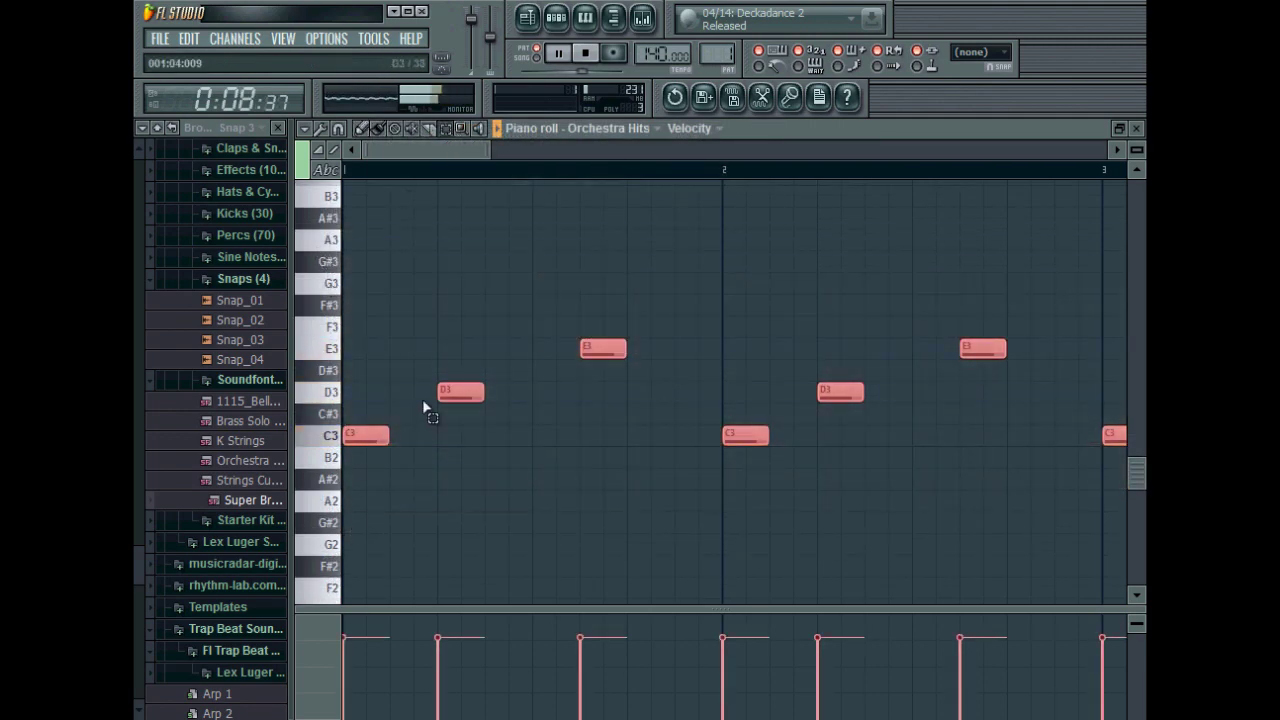
Step: Paste the copied notes into the Super Brass Section channel and raise them one octave to C4, D4 and E4
click(556, 17)
right_click(495, 294)
click(524, 293)
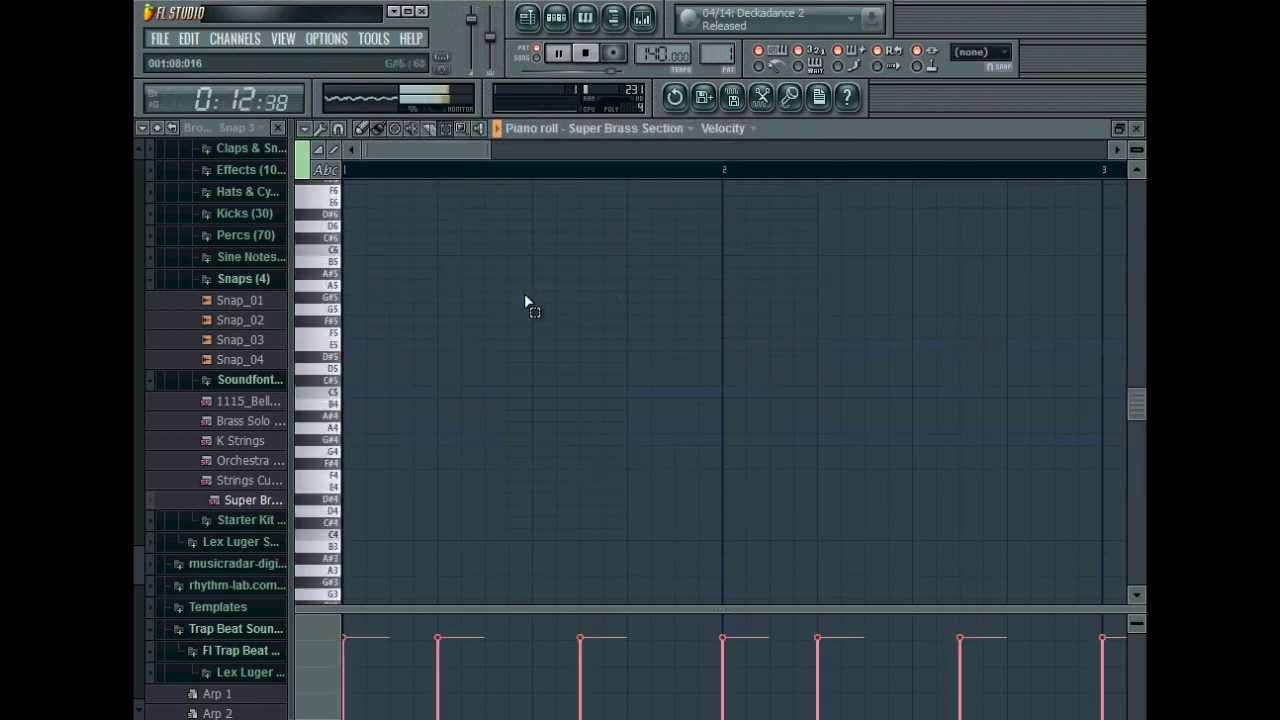
click(434, 172)
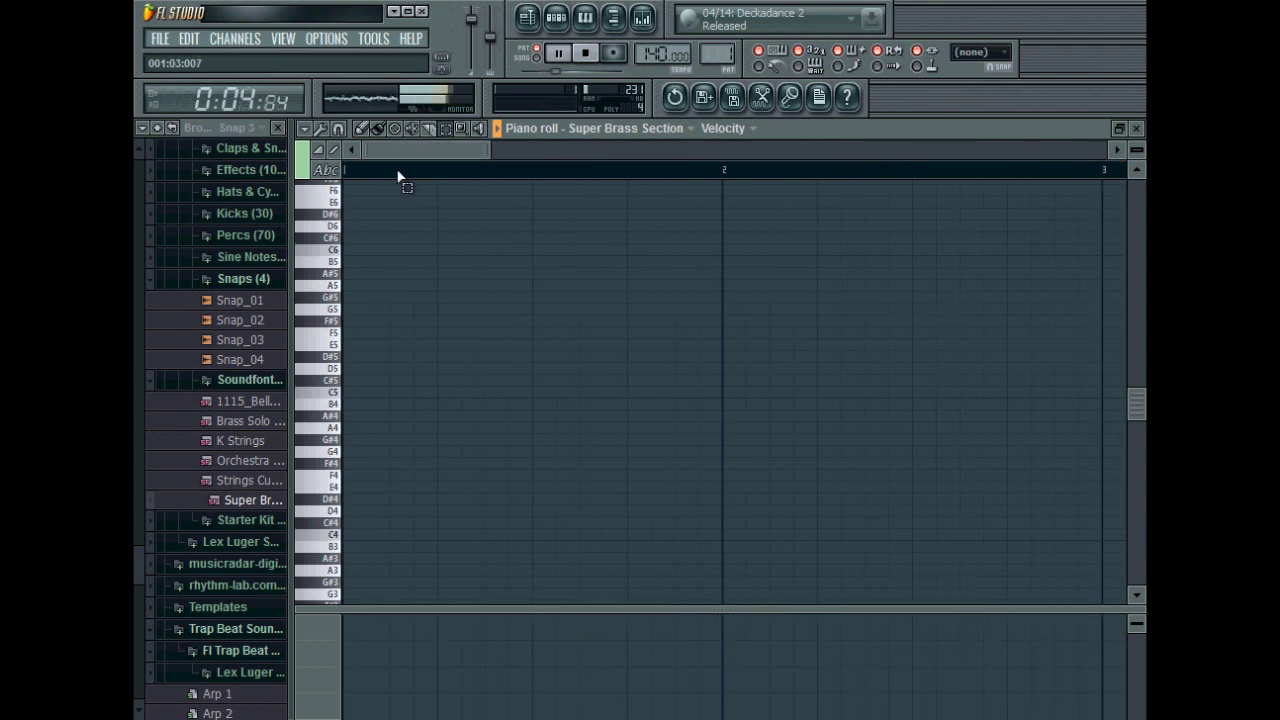
click(557, 18)
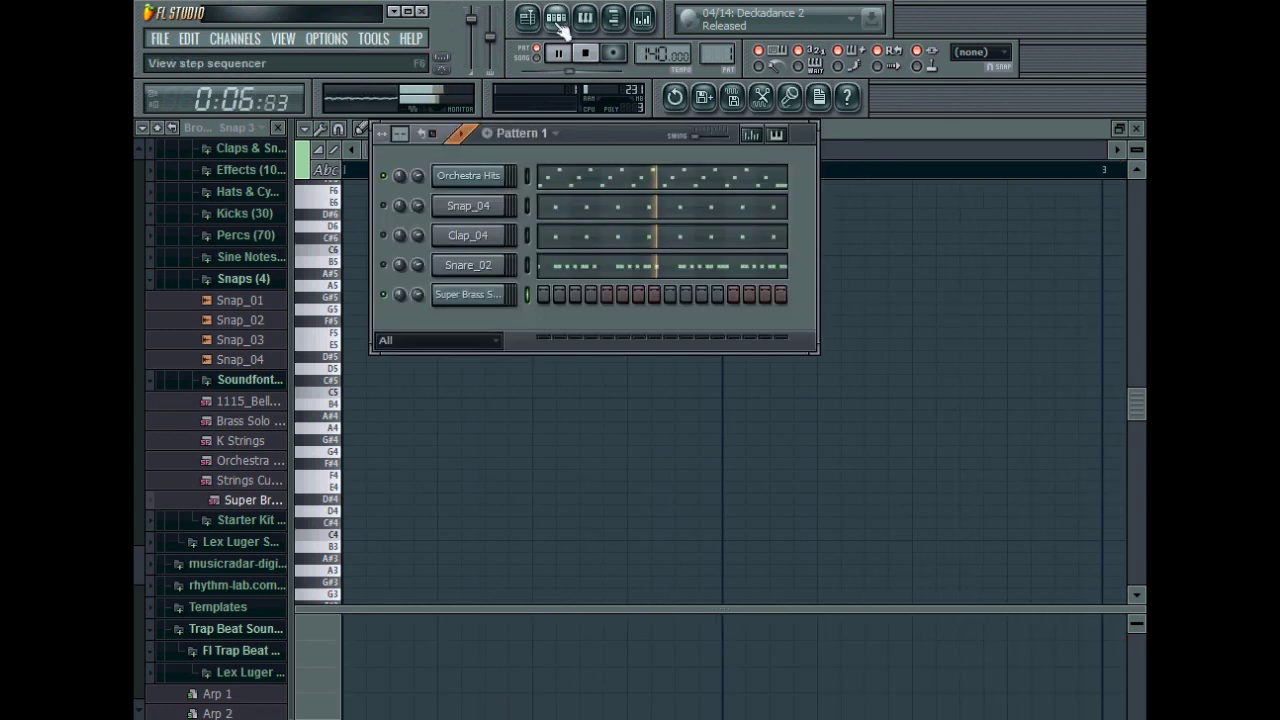
click(866, 137)
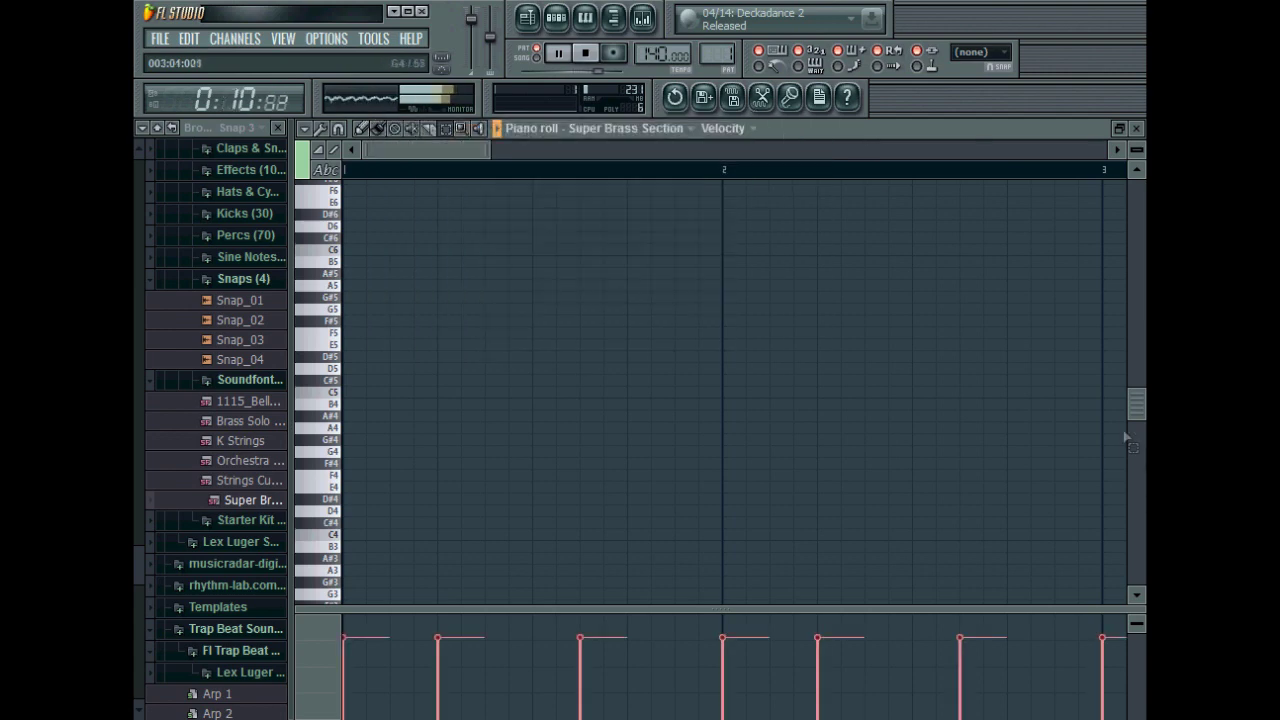
drag(1136, 405, 1145, 497)
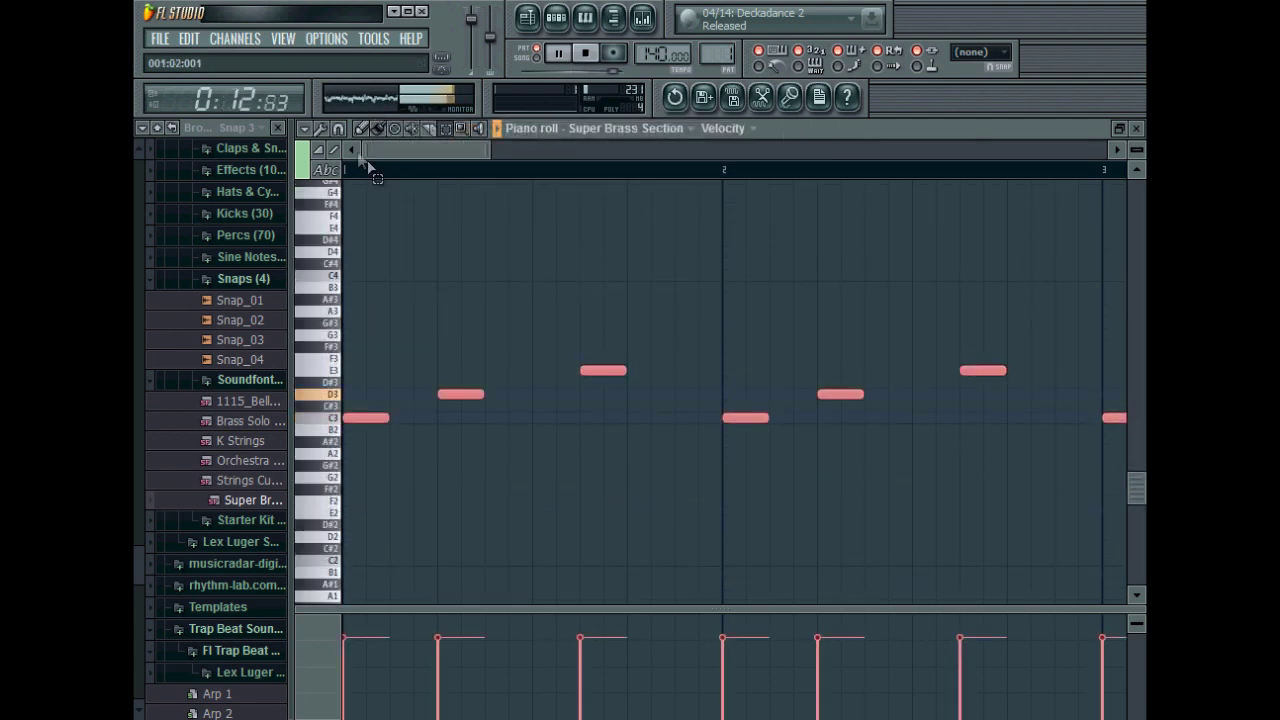
drag(457, 391, 431, 270)
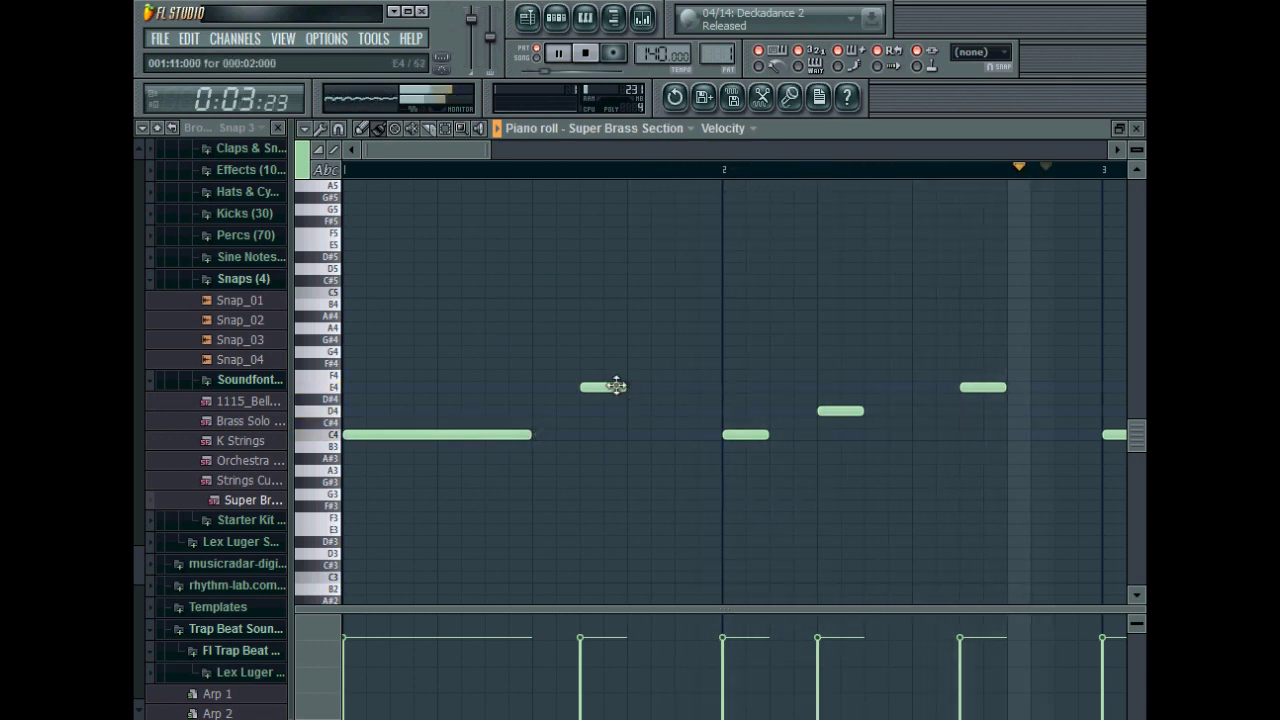
Step: Lengthen the brass notes in bar 1 to sustain without gaps, and extend the C4 notes opening bars 3 and 7
drag(428, 157, 485, 161)
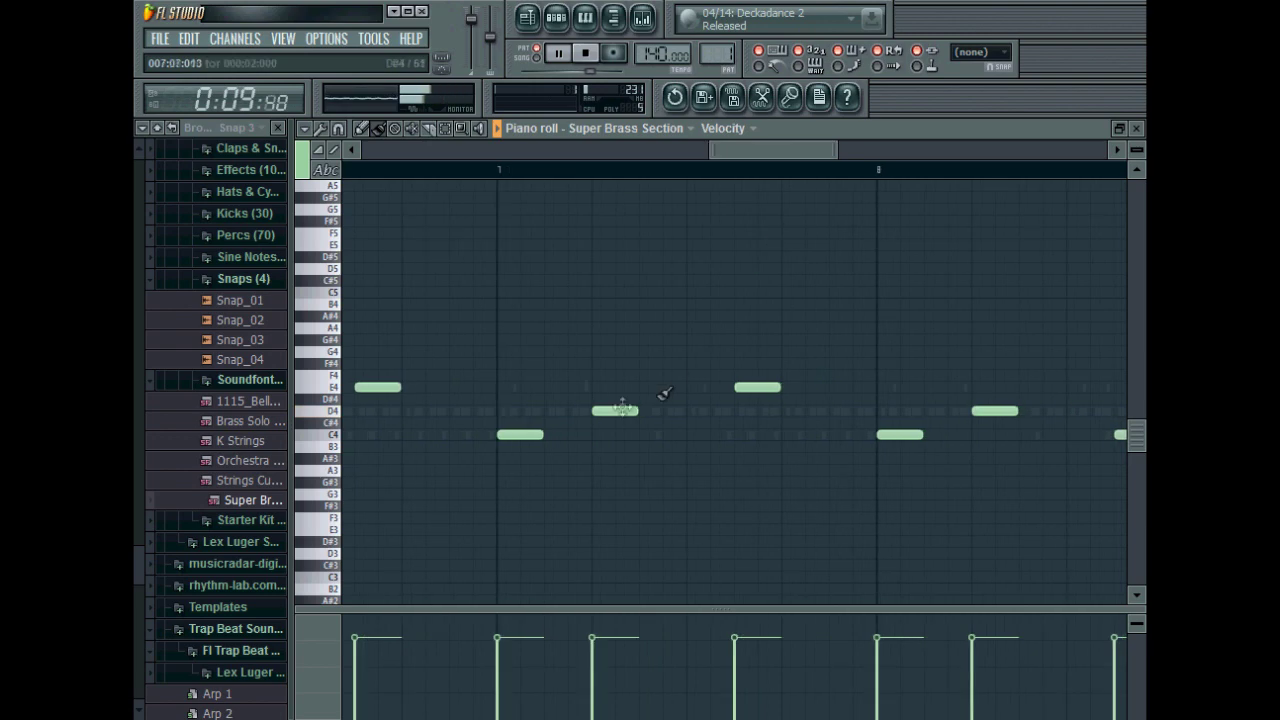
drag(543, 435, 689, 435)
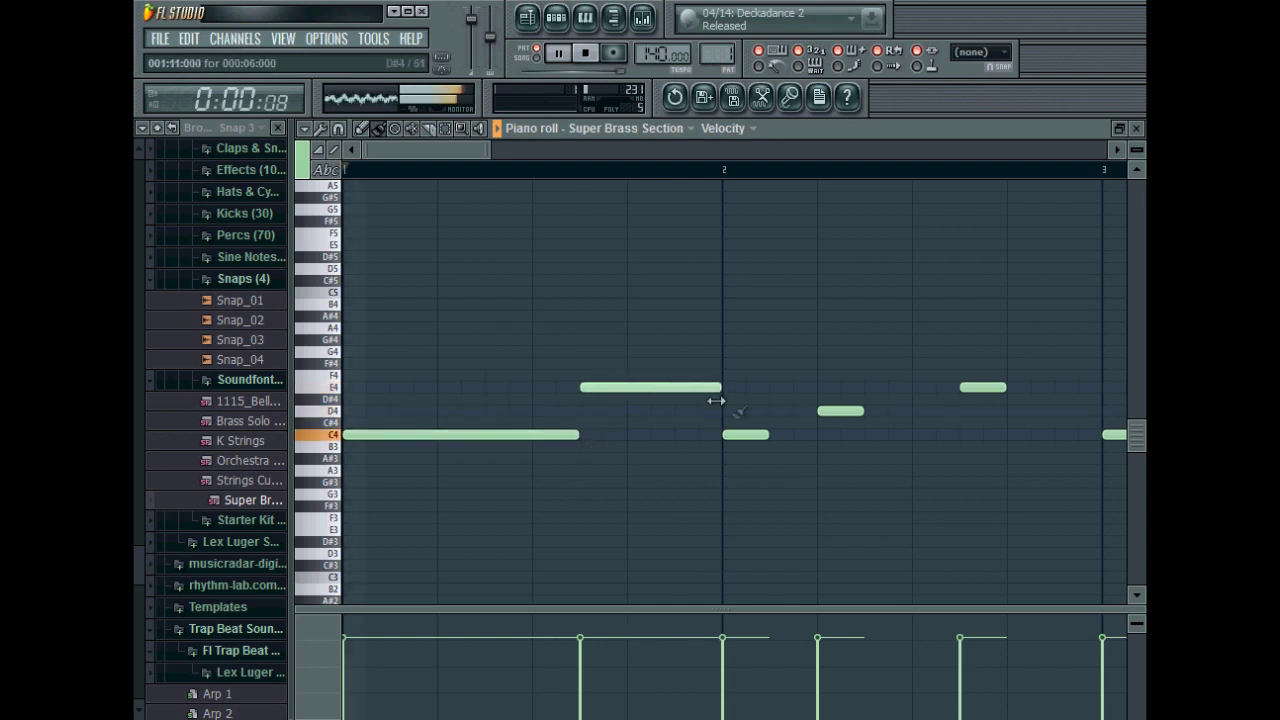
drag(767, 434, 957, 431)
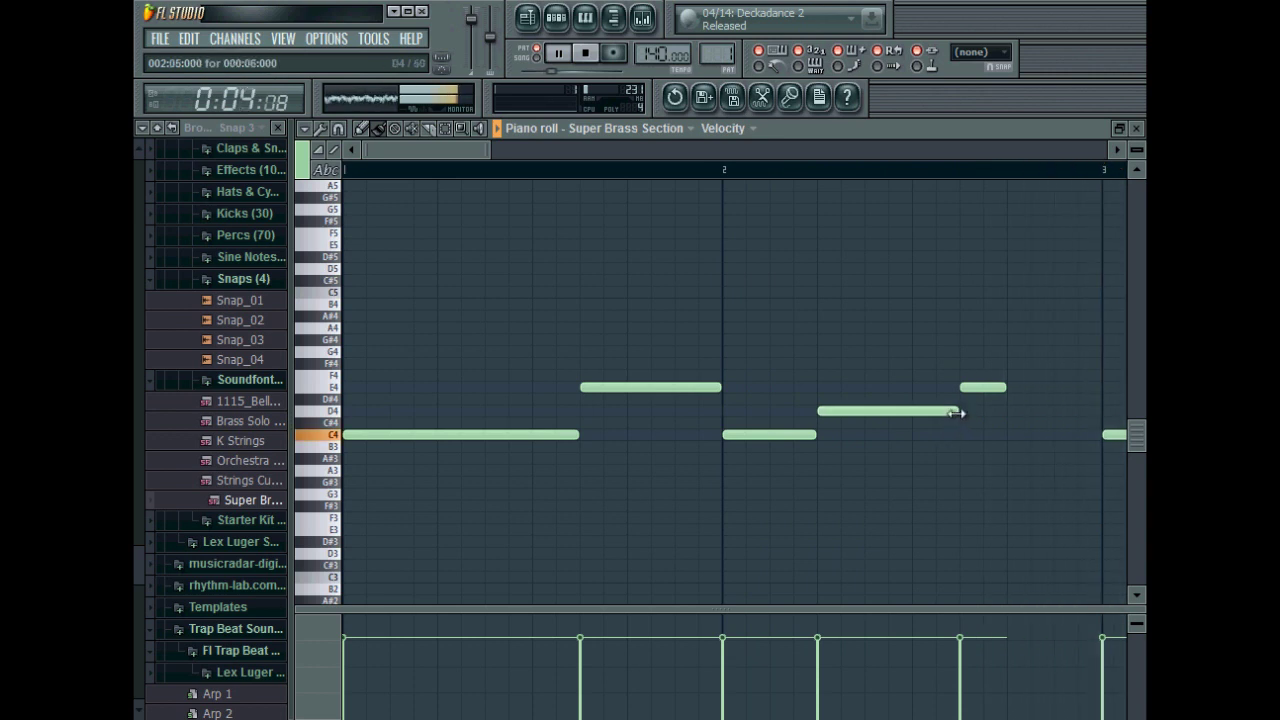
drag(477, 148, 504, 148)
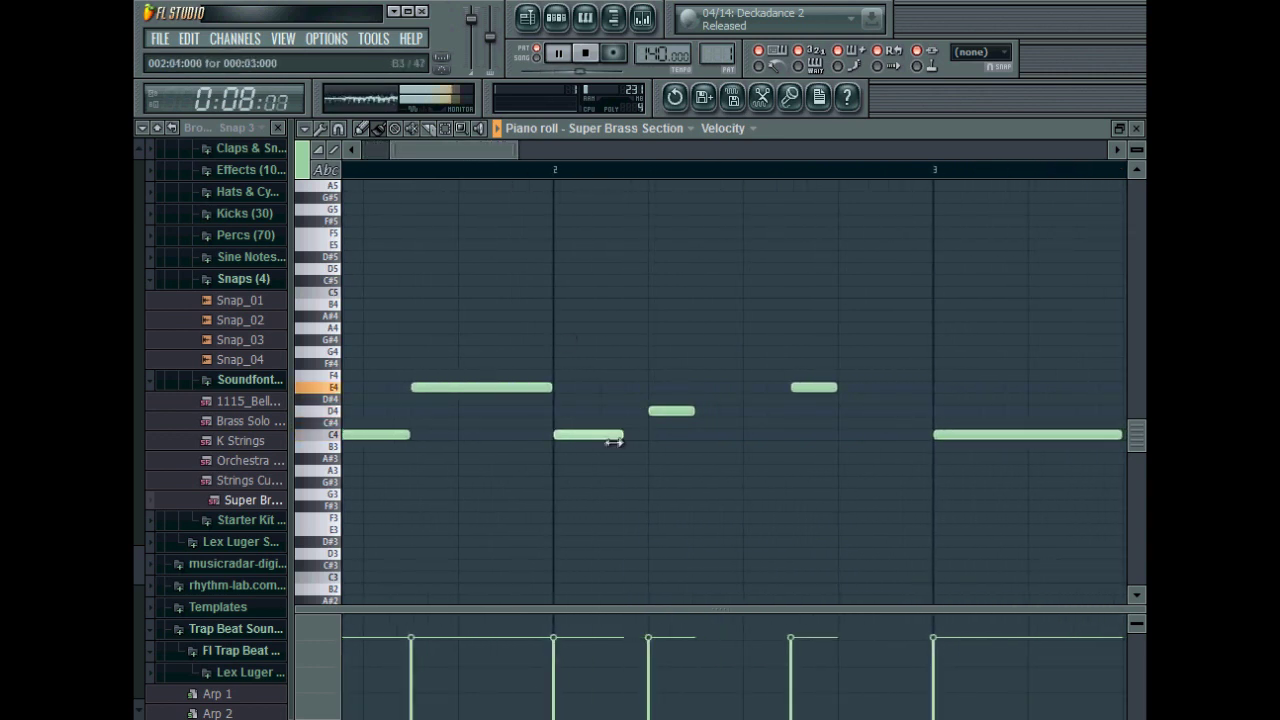
Step: Lengthen the C4 and E4 brass notes in bars 3 and 4, extending each E4 to the end of its bar
drag(436, 151, 557, 287)
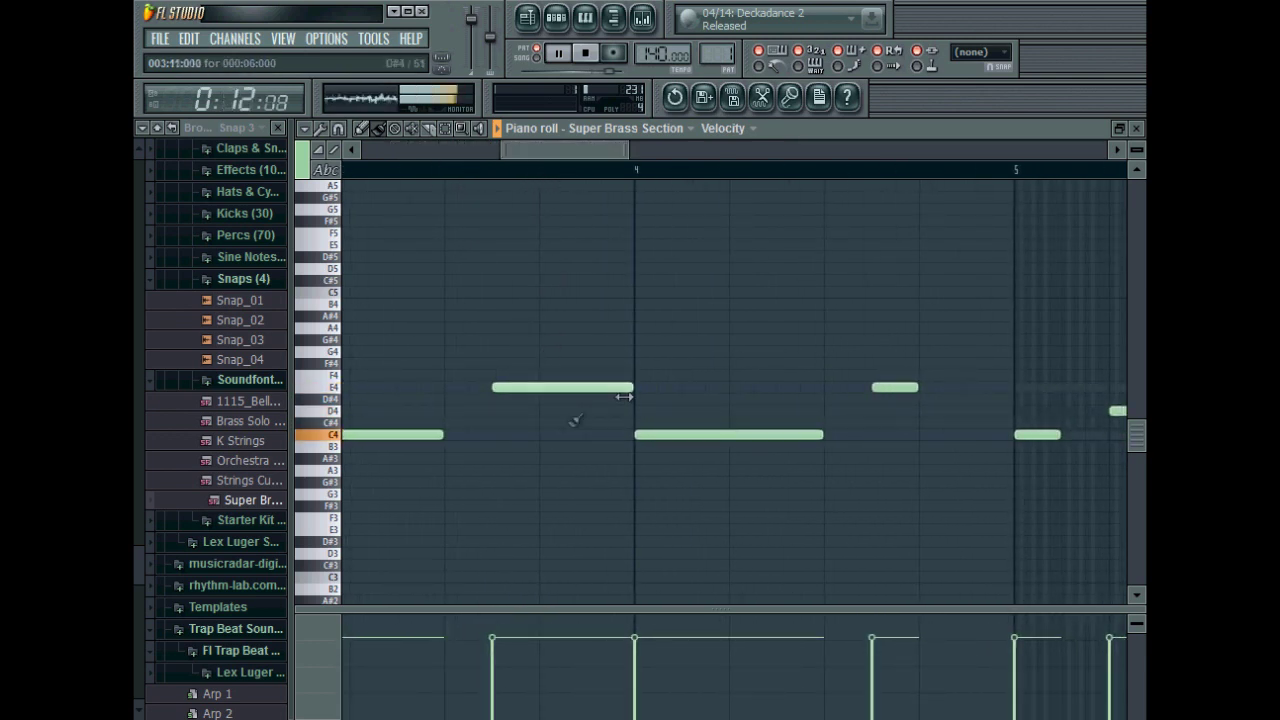
drag(537, 148, 580, 166)
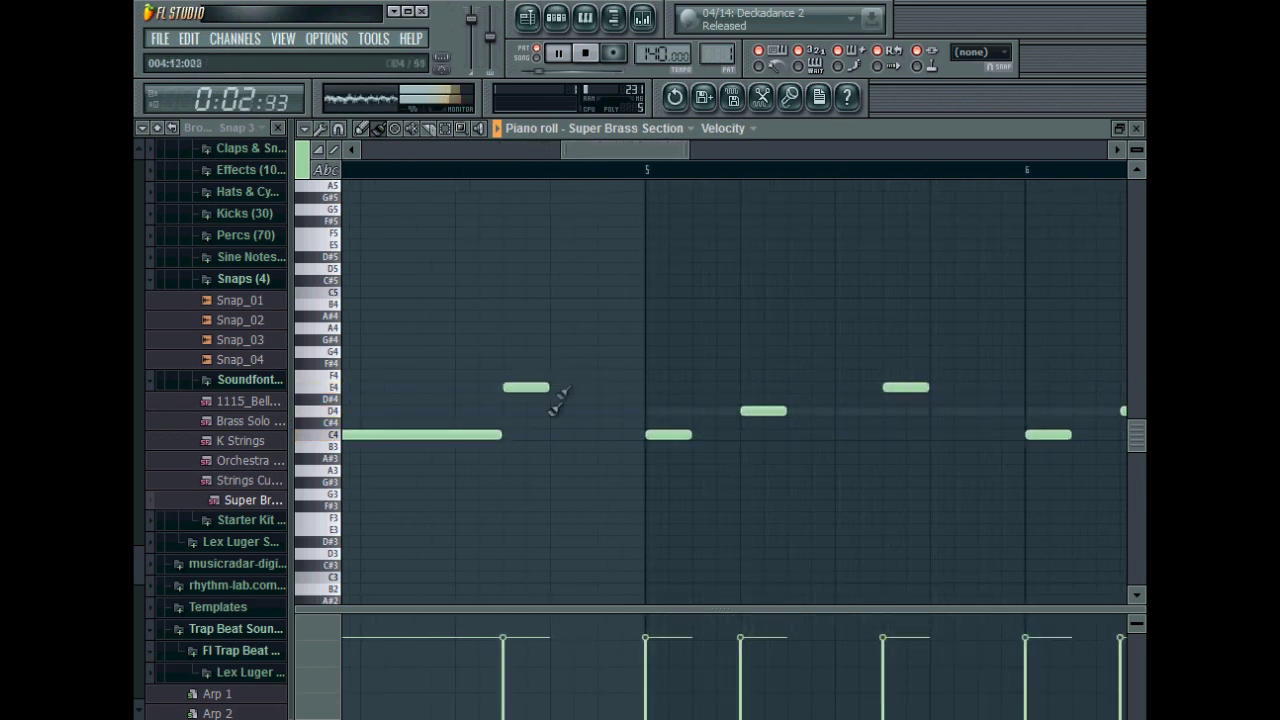
drag(576, 168, 607, 196)
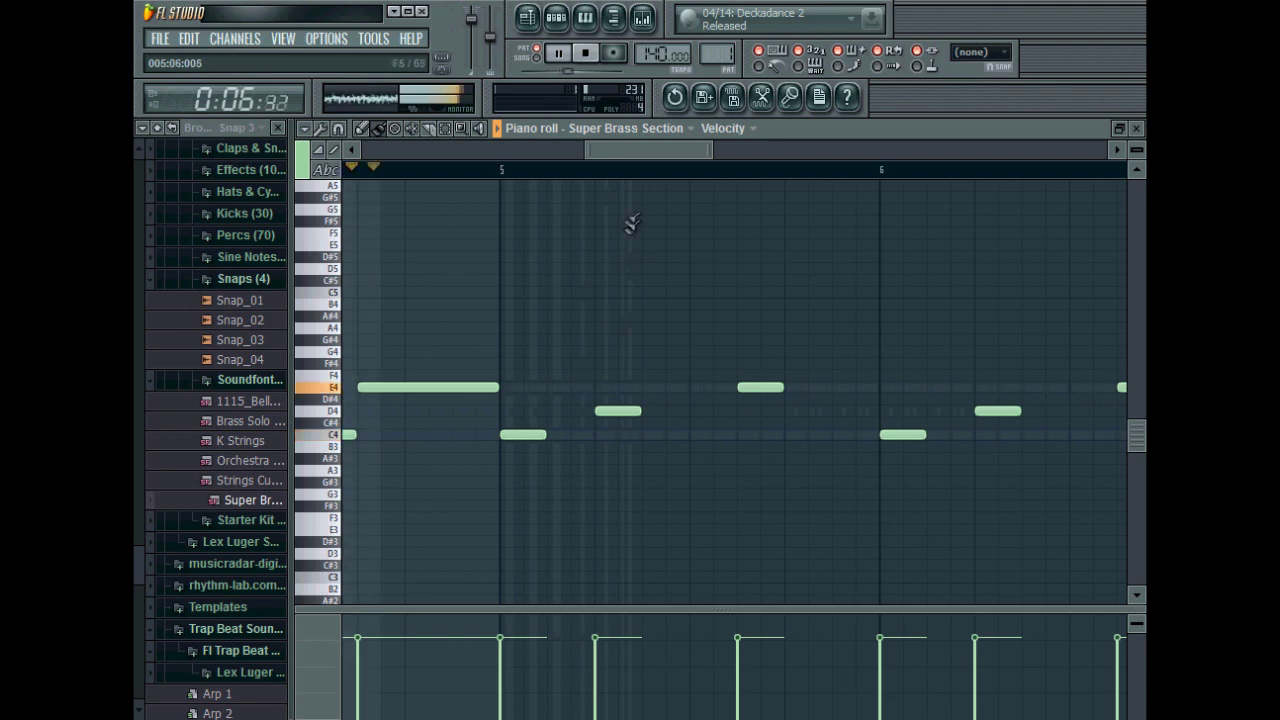
Step: Extend the brass notes in bars 7 and 8 so each one sustains until the next note begins
drag(620, 150, 683, 203)
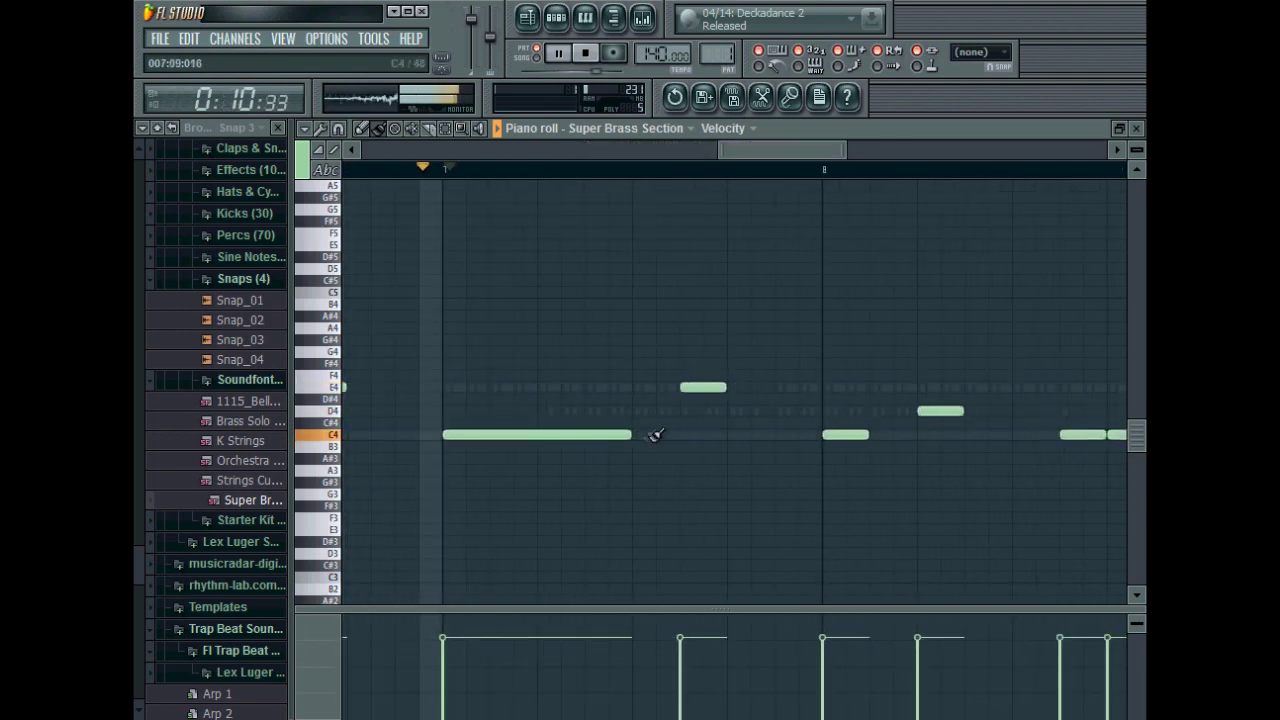
drag(632, 434, 679, 434)
drag(723, 386, 818, 402)
drag(760, 150, 808, 150)
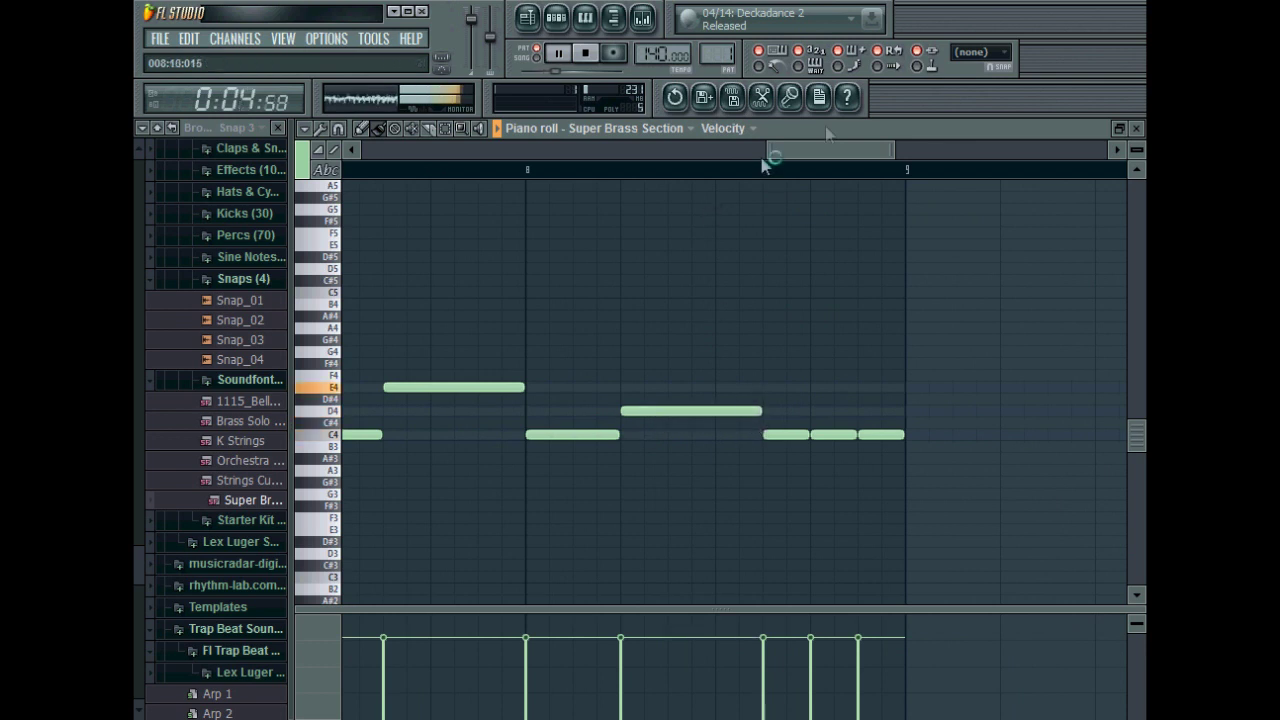
Step: Restore the short C4 and D4 brass notes in bar 4 and shorten that bar's E4 note
drag(822, 151, 620, 220)
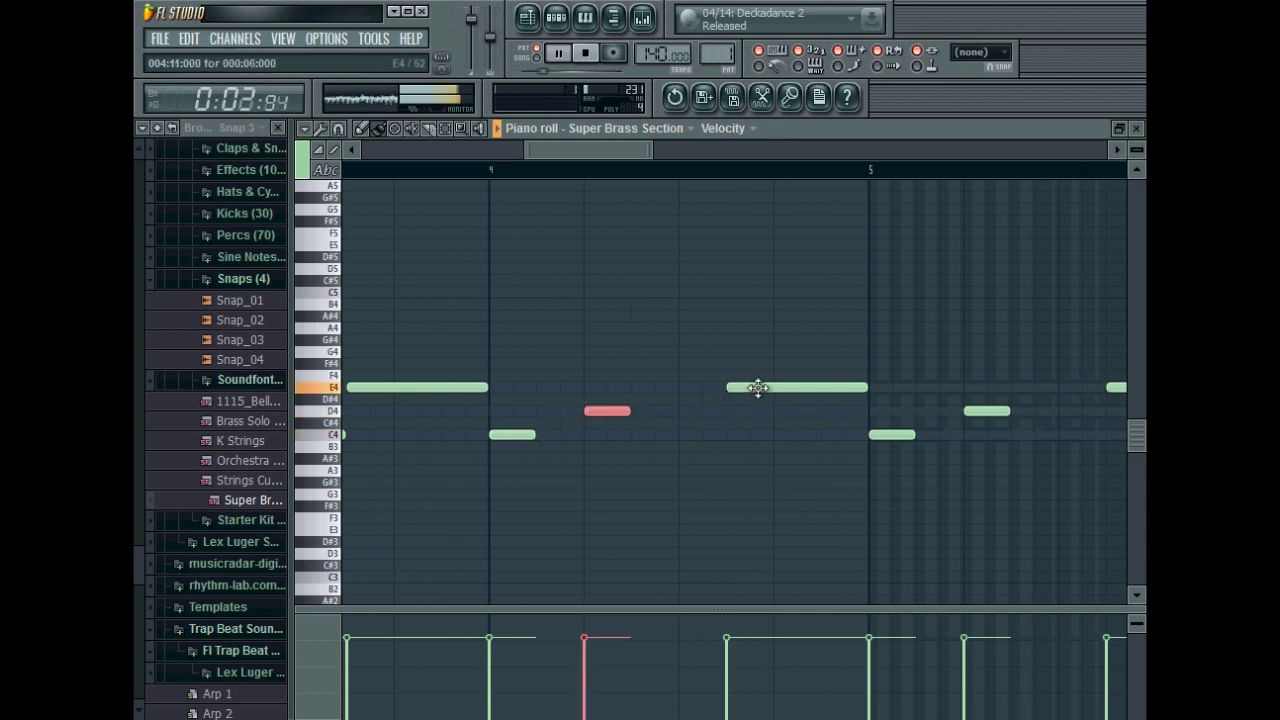
drag(868, 384, 777, 386)
drag(645, 152, 783, 180)
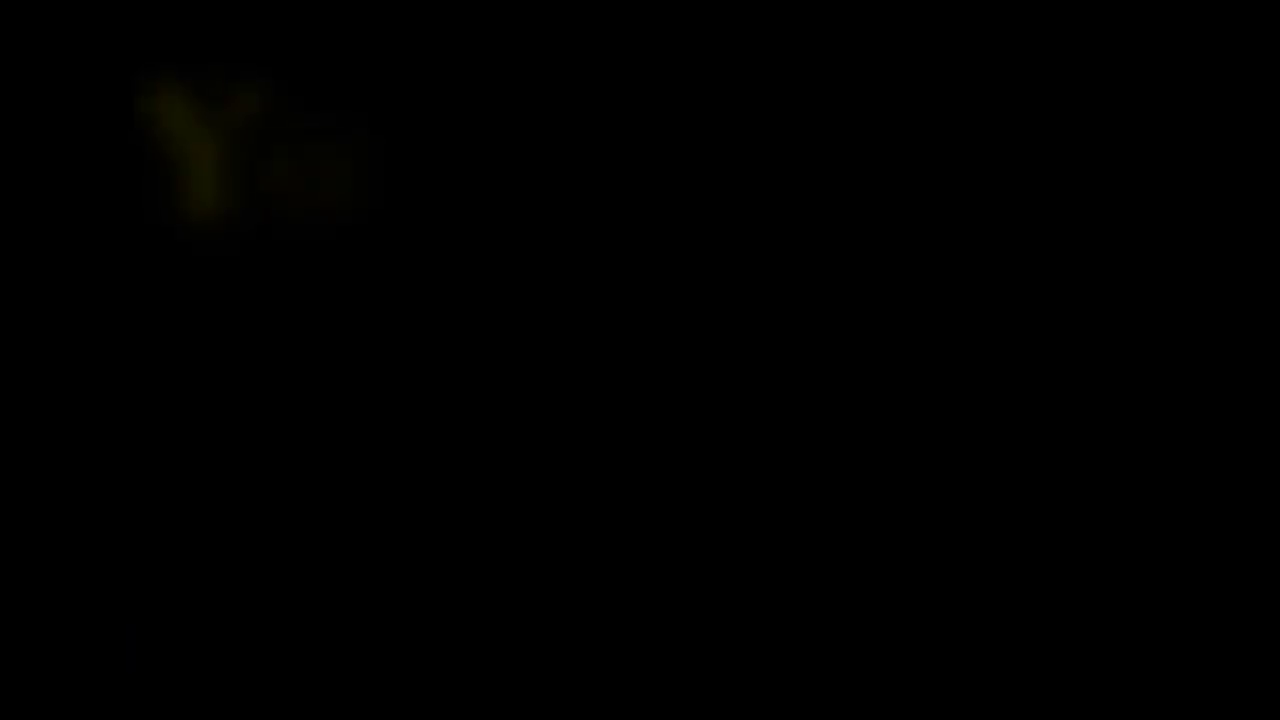